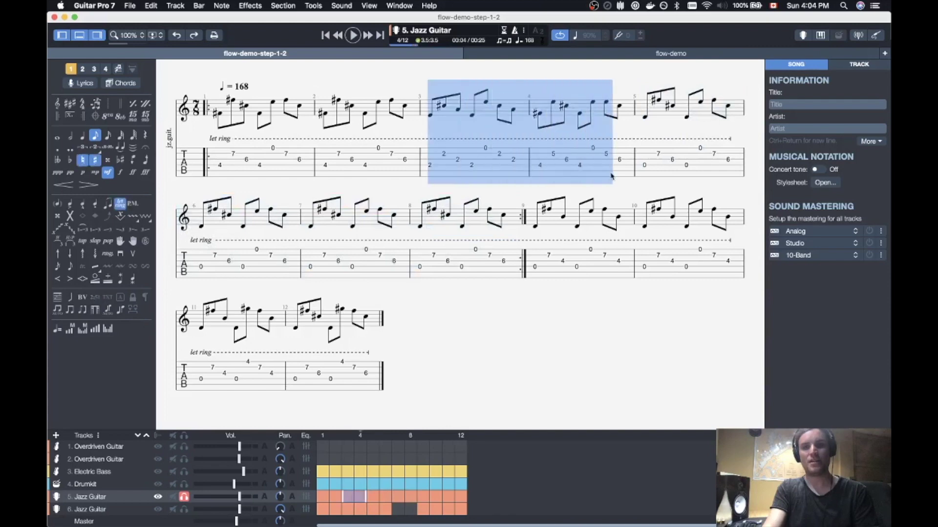
Step: Highlight bars 1–8 and bars 9–12 of the first Jazz Guitar track, and play the riff from bar 1
left_click_drag(217, 147, 505, 256)
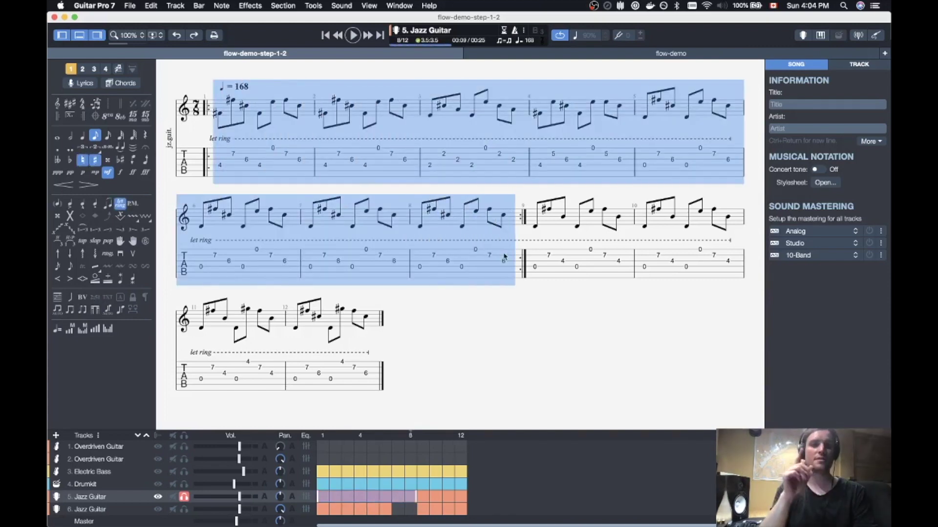
left_click_drag(544, 233, 379, 328)
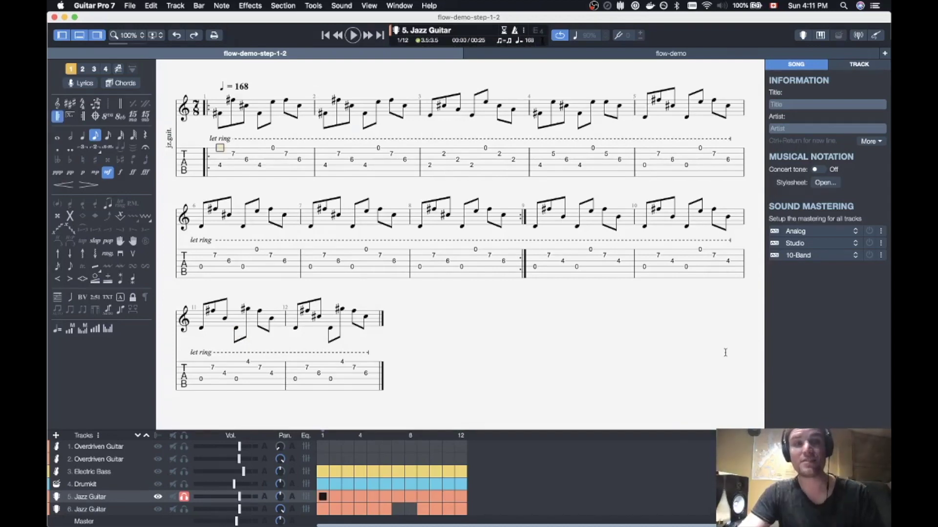
key("space")
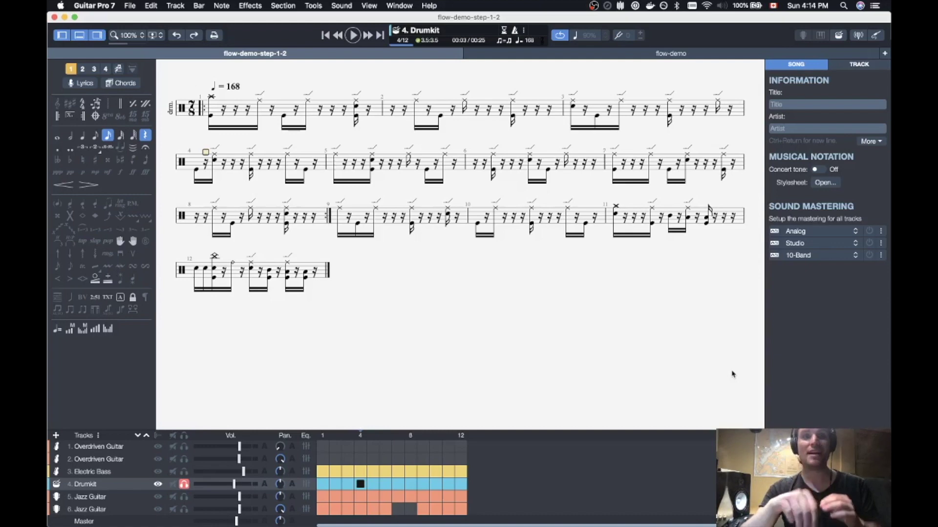
Step: Return to bar 1 of the Drumkit track and inspect its first beat from the kick note up to the crash cymbal
key("ctrl+Home")
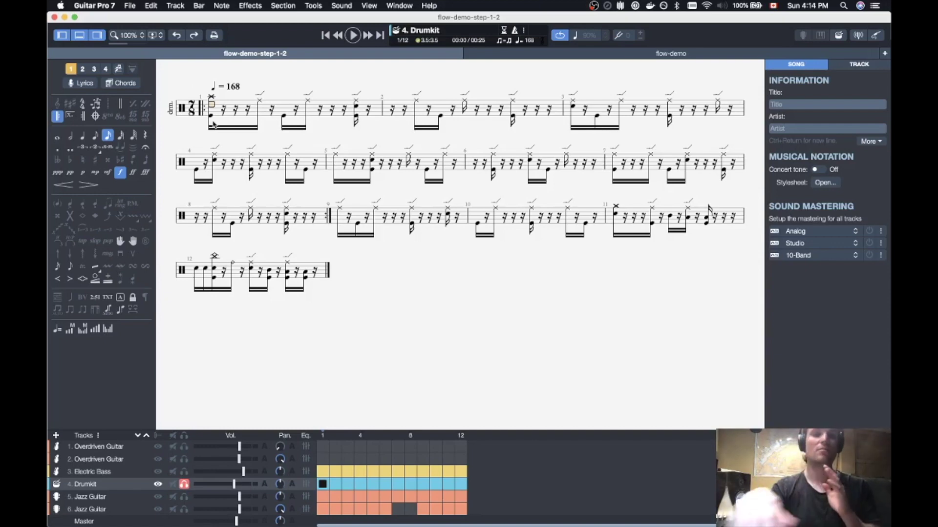
left_click(214, 123)
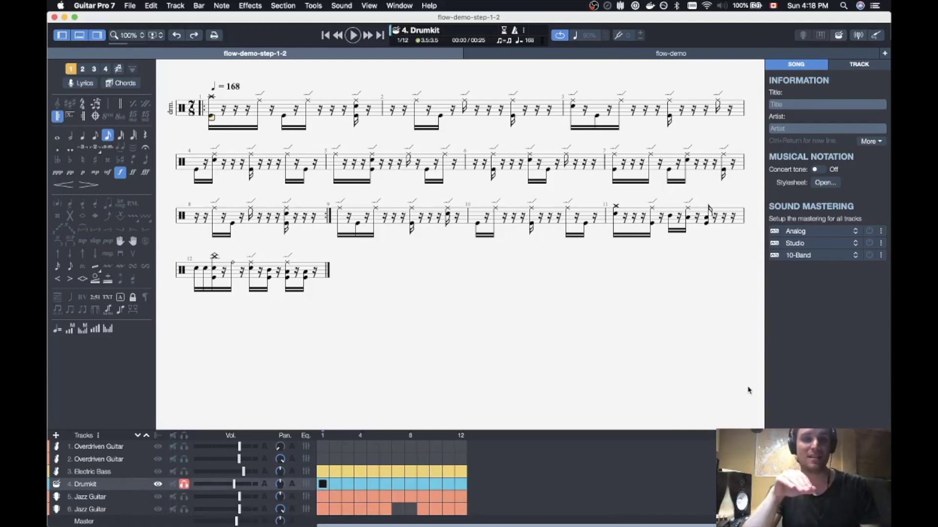
key("Up")
key("Up")
key("Up")
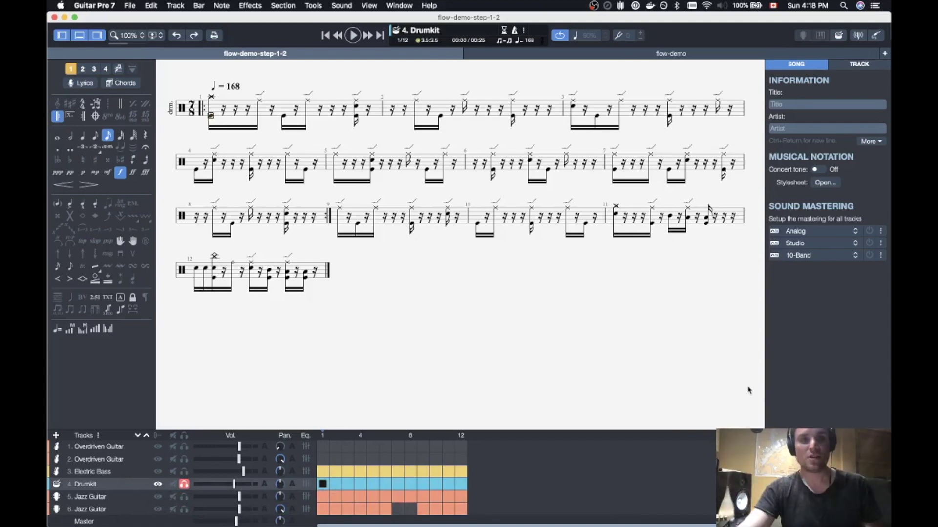
key("Up")
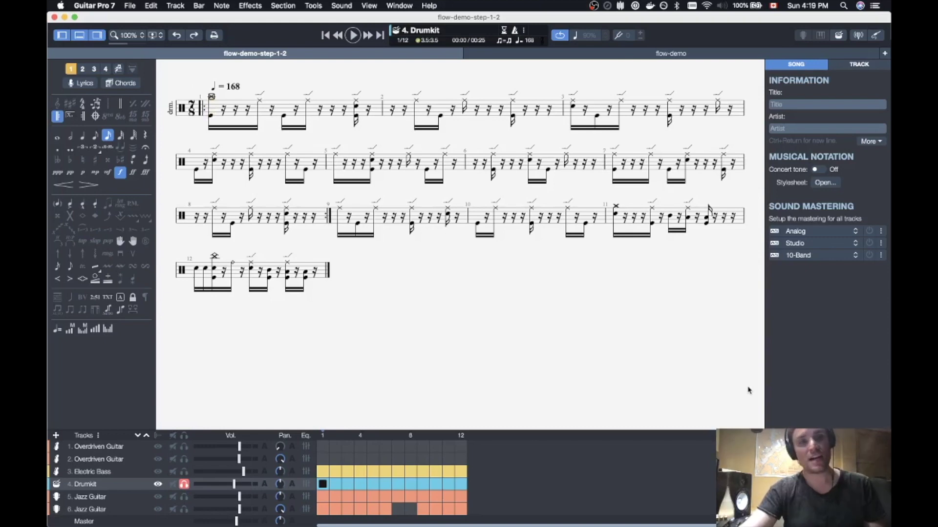
Step: Step through the Drumkit's cymbal hits from the first beat of bar 1 to the first cymbal hit of bar 2
key("Return")
key("Right")
key("Right")
key("Right")
key("Right")
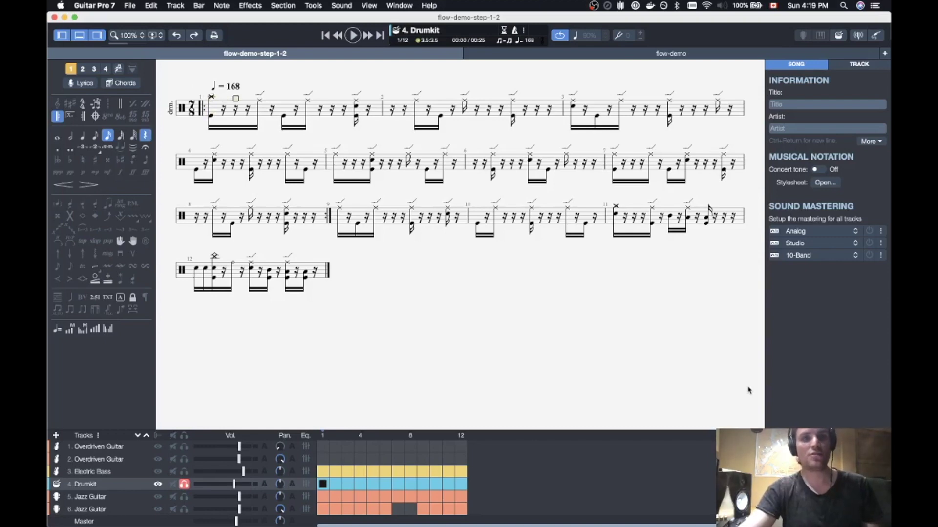
key("Return")
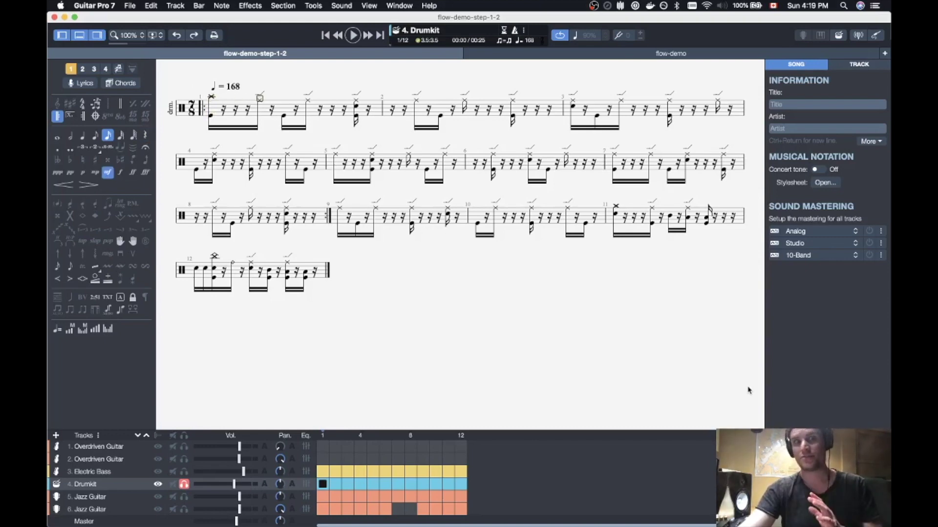
key("Right")
key("Right")
key("Right")
key("Right")
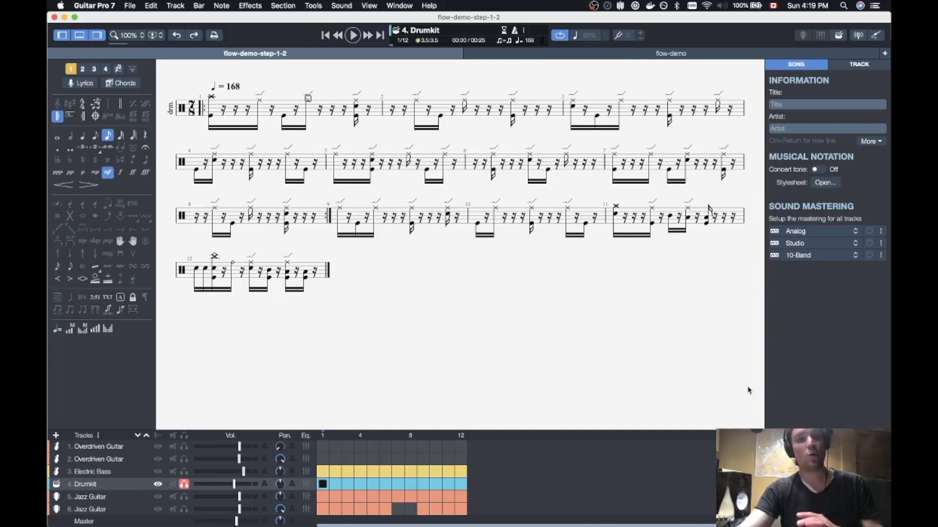
key("Right")
key("Right")
key("Right")
key("Right")
key("Right")
key("Right")
key("Right")
key("Right")
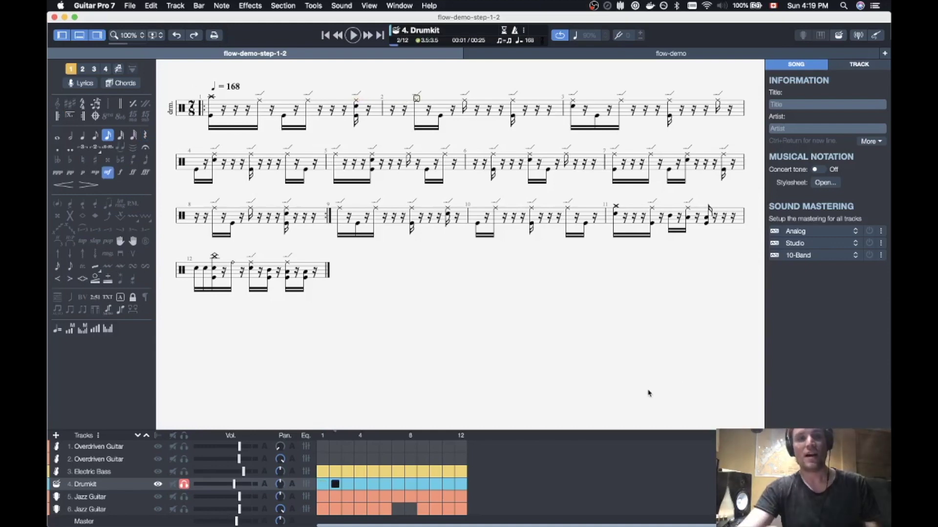
Step: Highlight the Drumkit pattern from bar 1 into bar 6, and return to the first beat of bar 1
left_click_drag(210, 115, 573, 163)
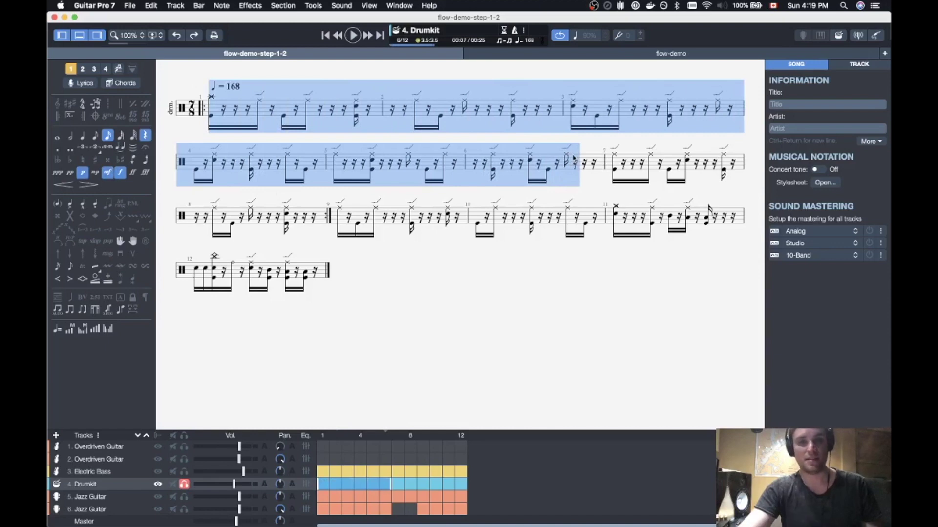
left_click(545, 143)
left_click(218, 110)
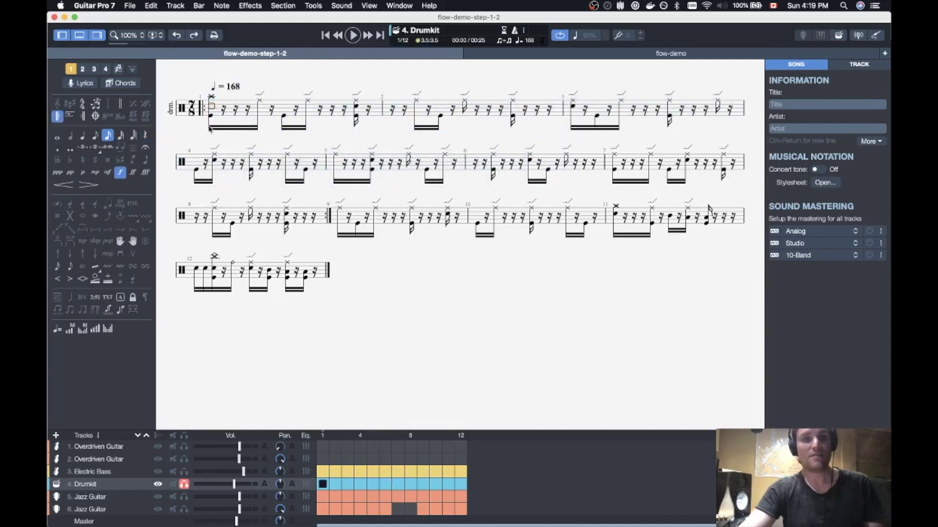
Step: Step through the Drumkit's kick line from bar 1 to the last kick of bar 2, and return to the start of bar 1
left_click(209, 116)
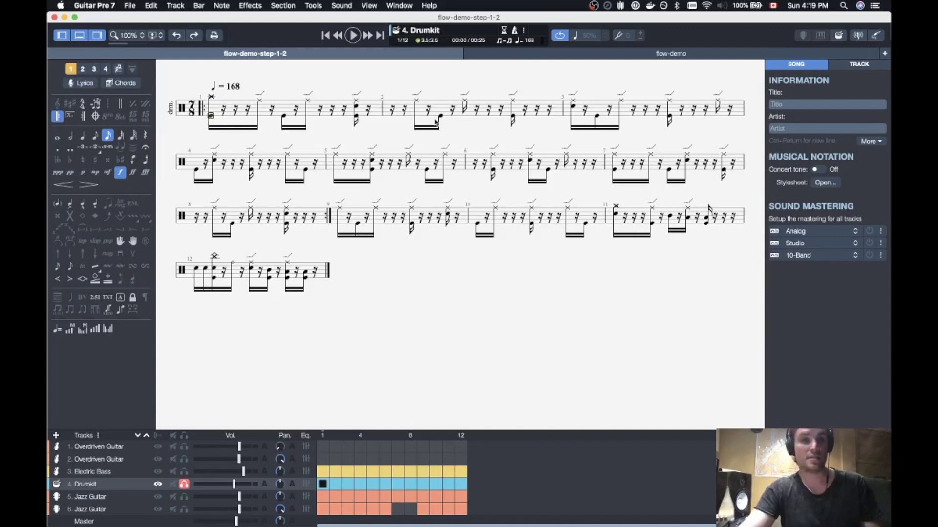
key("Right")
key("Right")
key("Right")
key("Right")
key("Right")
key("Right")
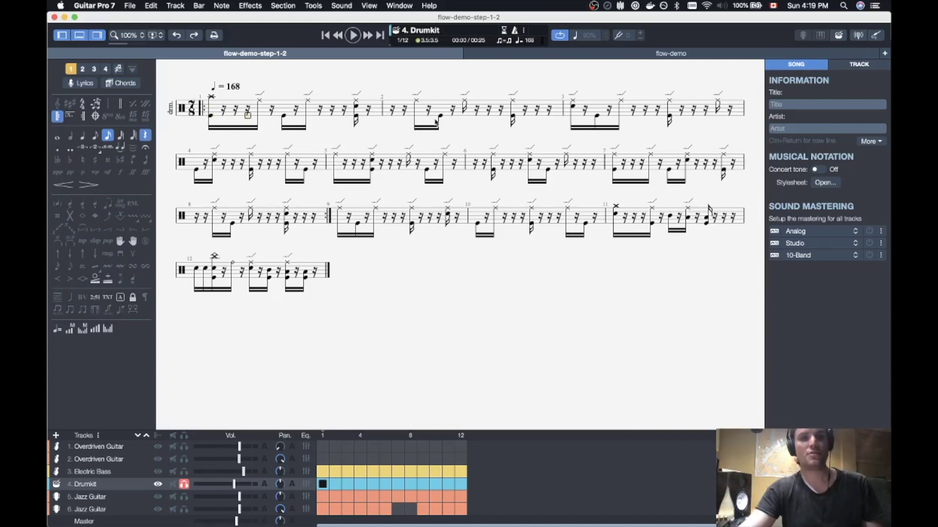
key("Right")
key("Right")
key("Right")
key("Right")
key("Right")
key("Right")
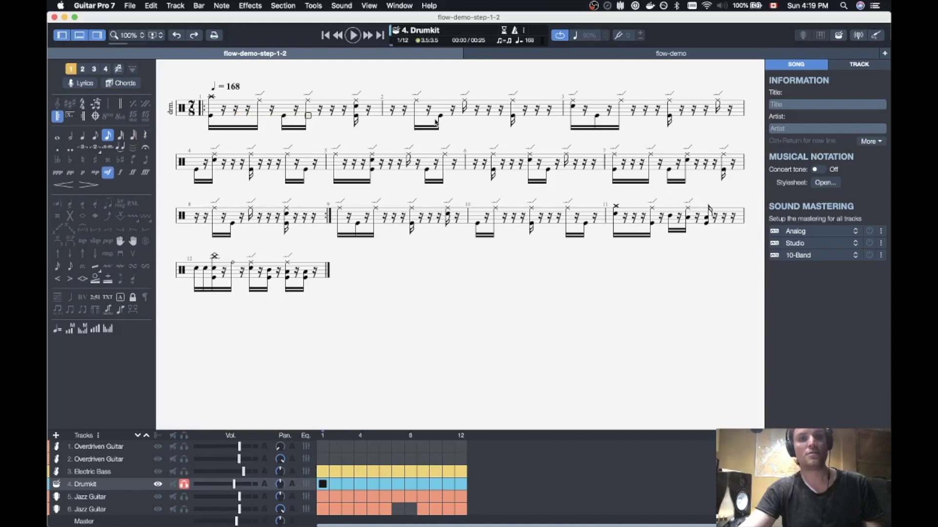
key("Right")
key("Right")
key("Right")
key("Right")
key("Right")
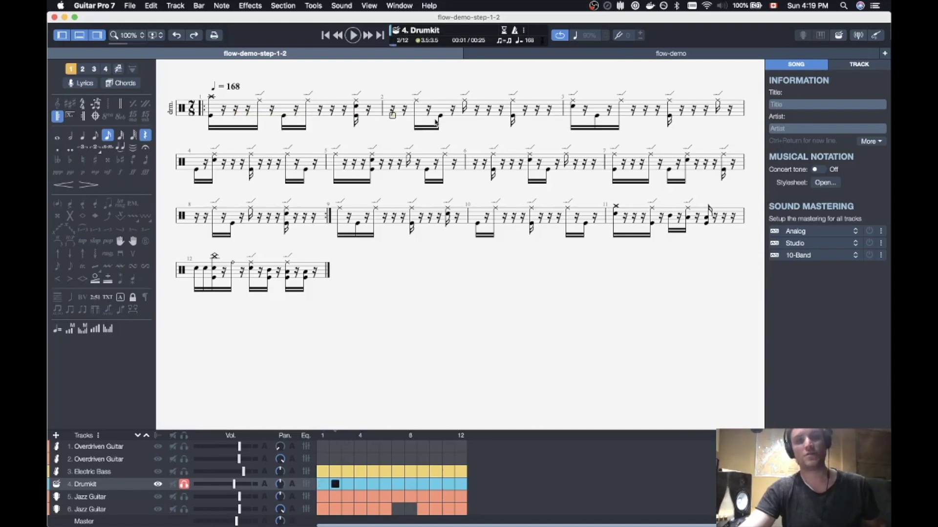
key("Right")
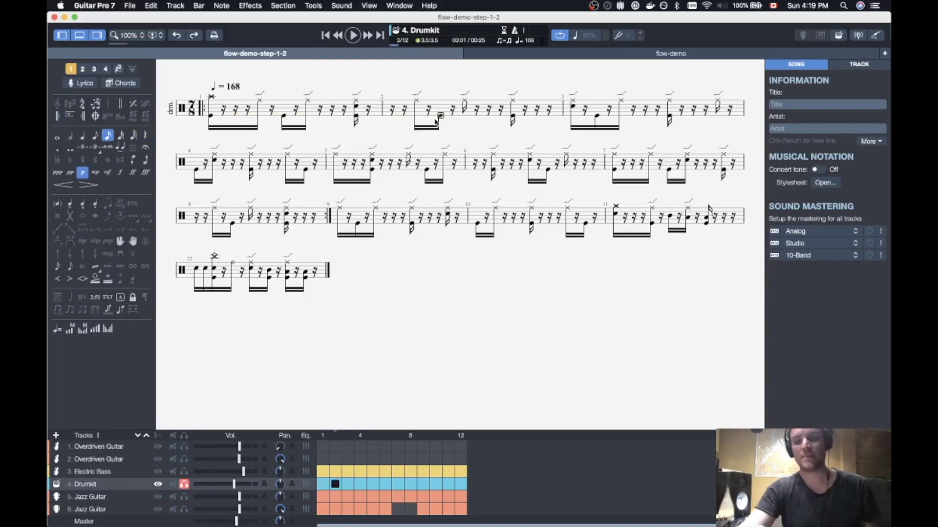
key("Right")
key("Right")
key("Right")
key("Right")
key("Right")
key("Right")
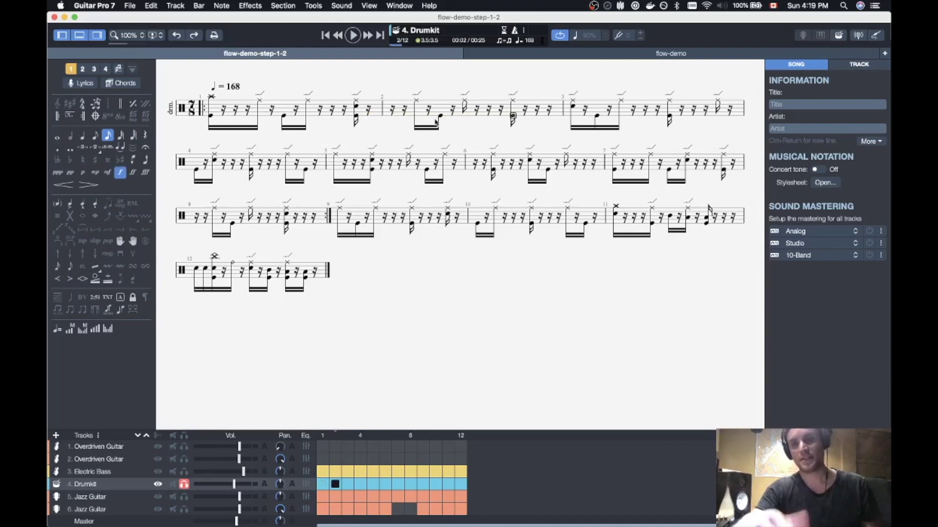
left_click(224, 116)
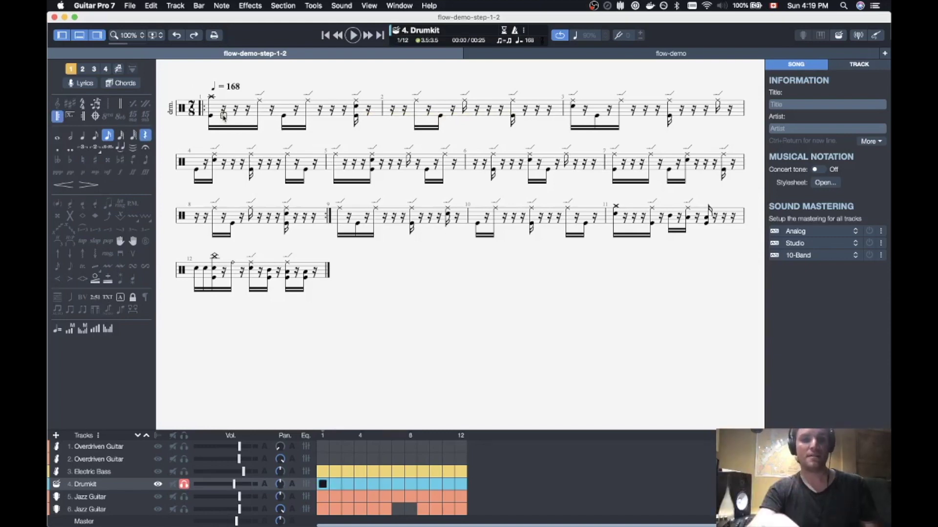
left_click(215, 114)
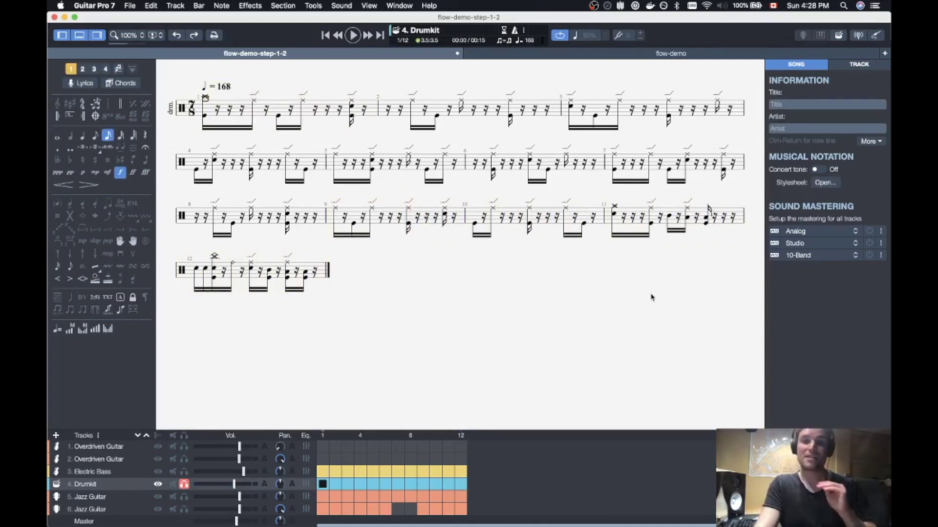
Step: Highlight the drum fill in bars 11 and 12, and return to the first beat of bar 1
left_click(615, 215)
left_click(318, 277, "shift")
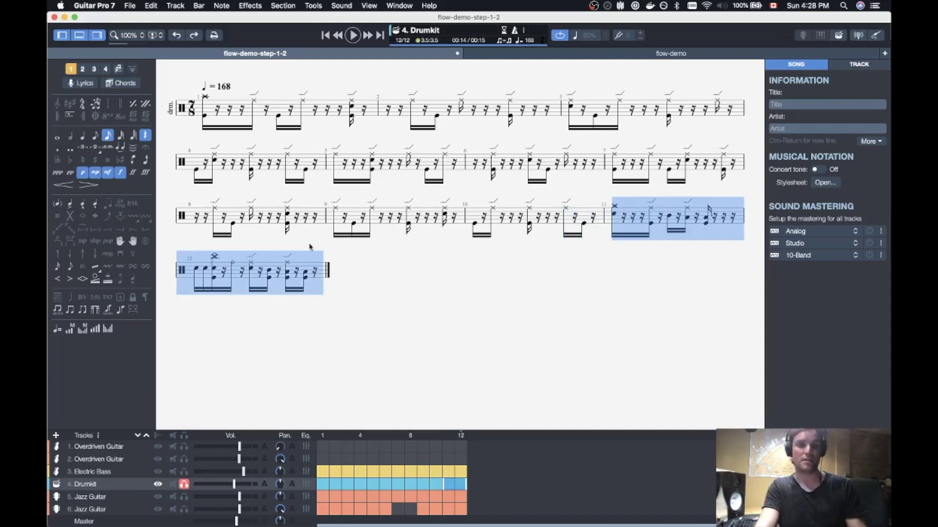
left_click(202, 115)
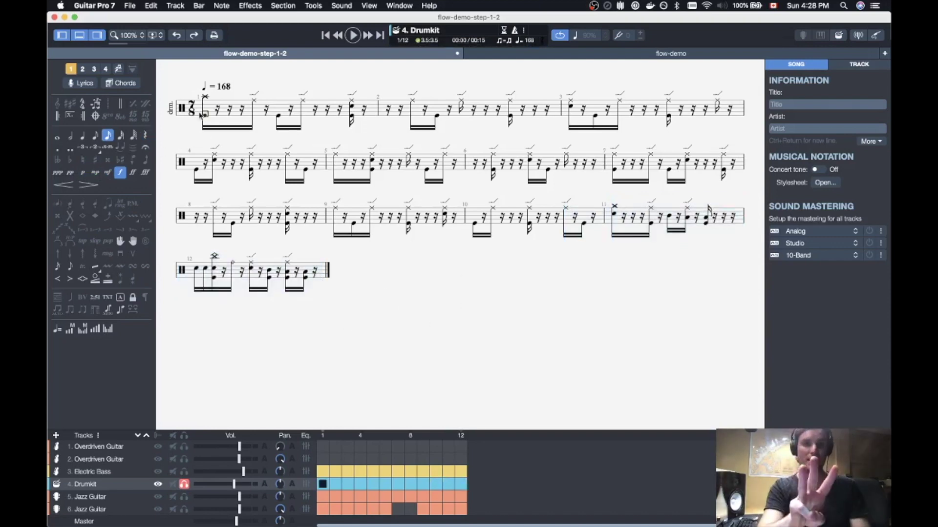
Step: Play the Drumkit part from bar 1 on its own, and again together with the first Jazz Guitar track
left_click_drag(202, 113, 209, 113)
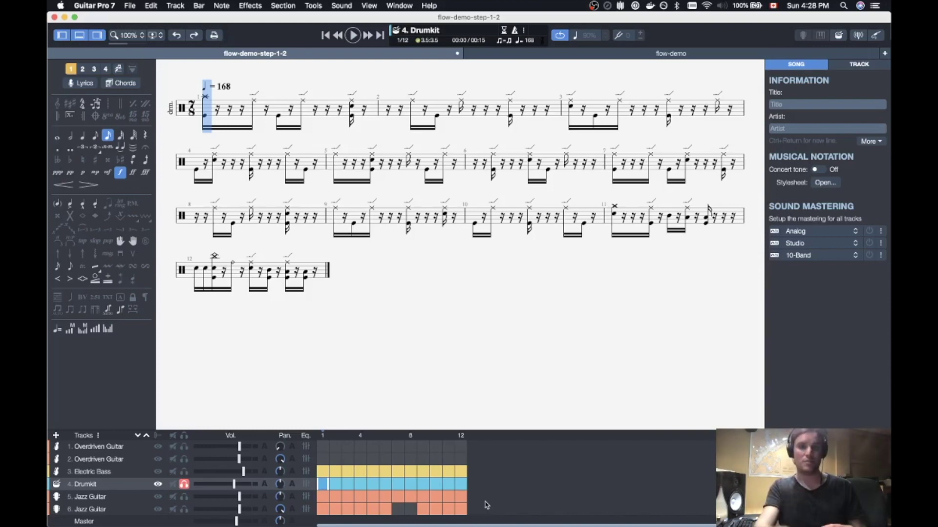
left_click(727, 346)
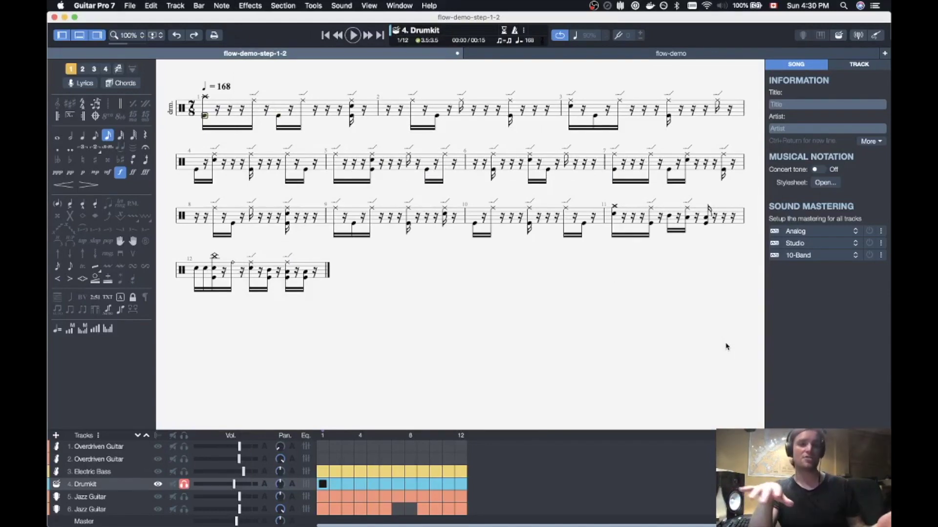
key("space")
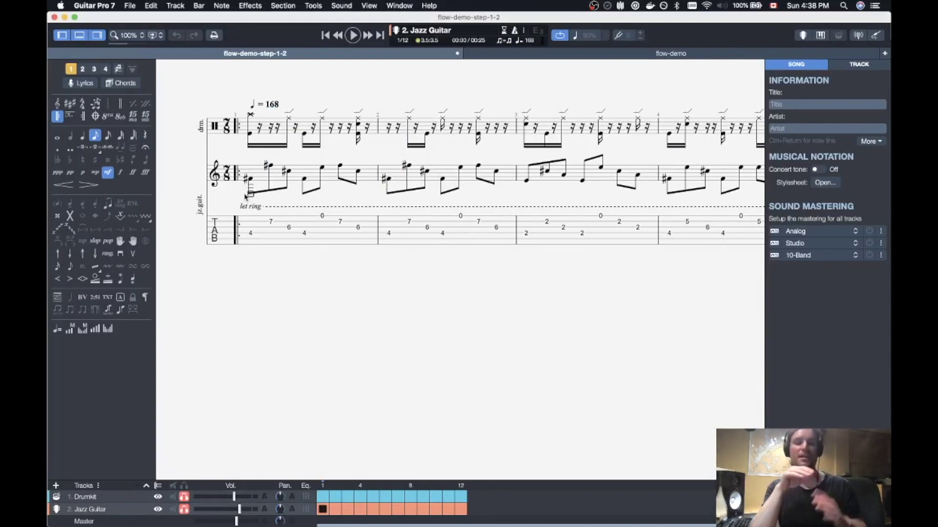
key("space")
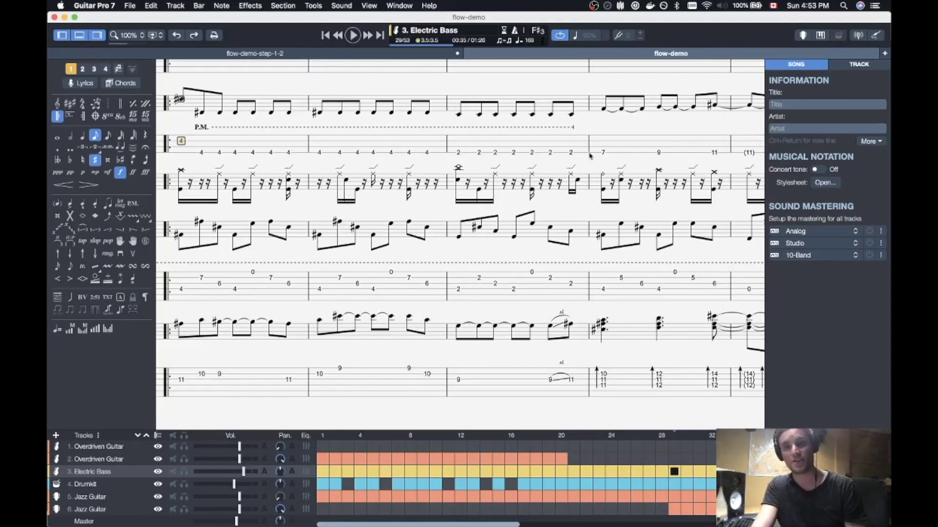
Step: Examine the Electric Bass note on fret 9 in bar 32 and the Drumkit hits in the same bar
left_click(659, 154)
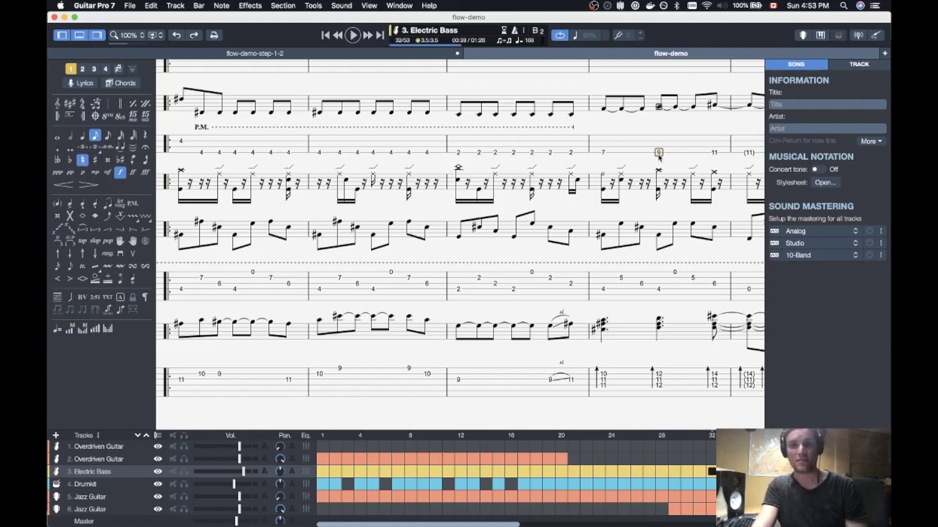
left_click(712, 196)
left_click(606, 192)
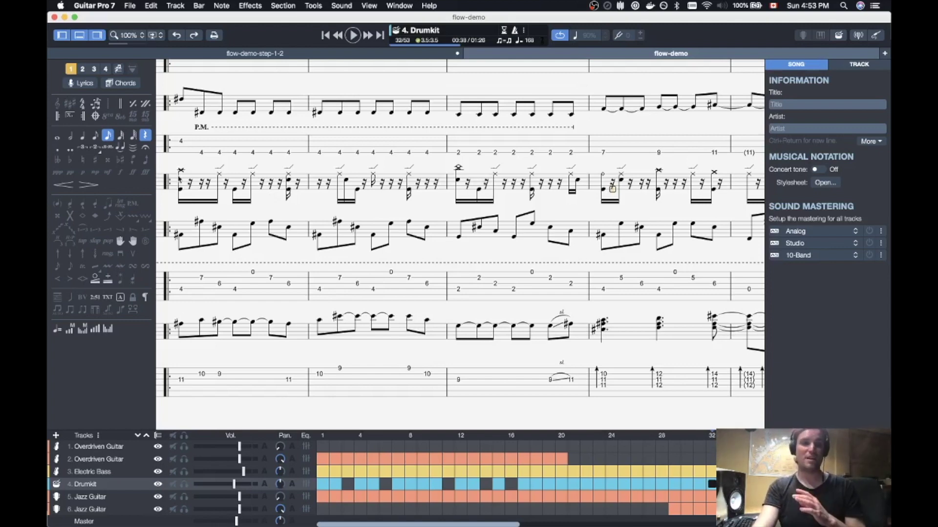
Step: Examine the Drumkit's cymbal accents at the start of bars 29 and 31 and in the middle of bar 32
left_click(191, 183)
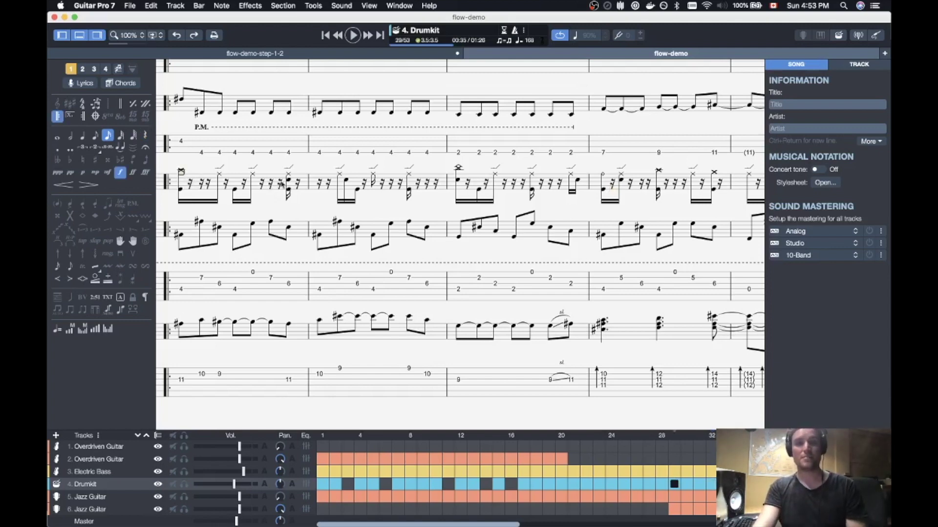
left_click(454, 177)
left_click(659, 169)
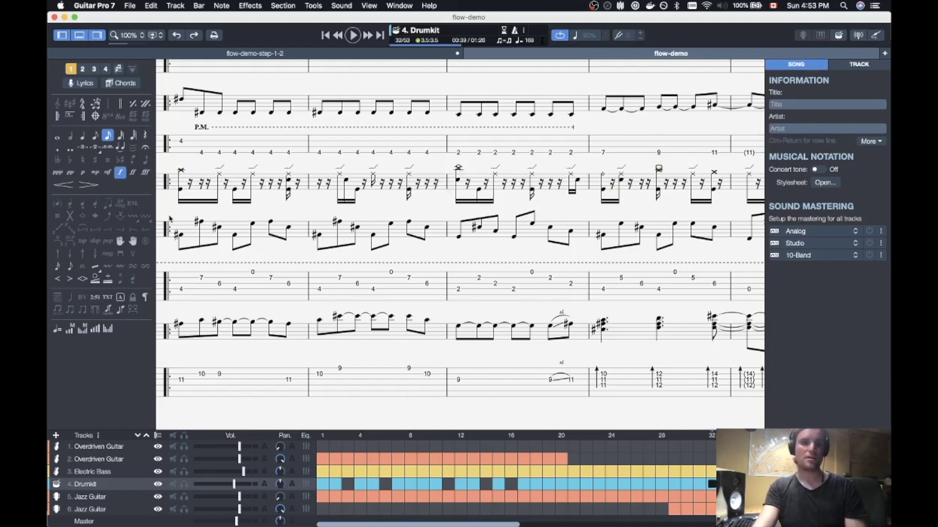
Step: Examine the Drumkit's soft snare notes, one in bar 30 and one at the end of bar 31
left_click(346, 180)
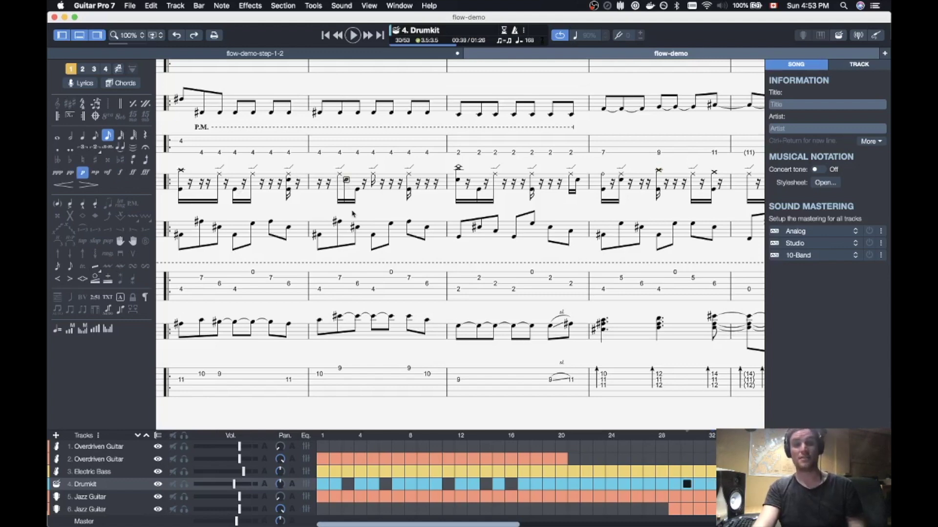
left_click(347, 182)
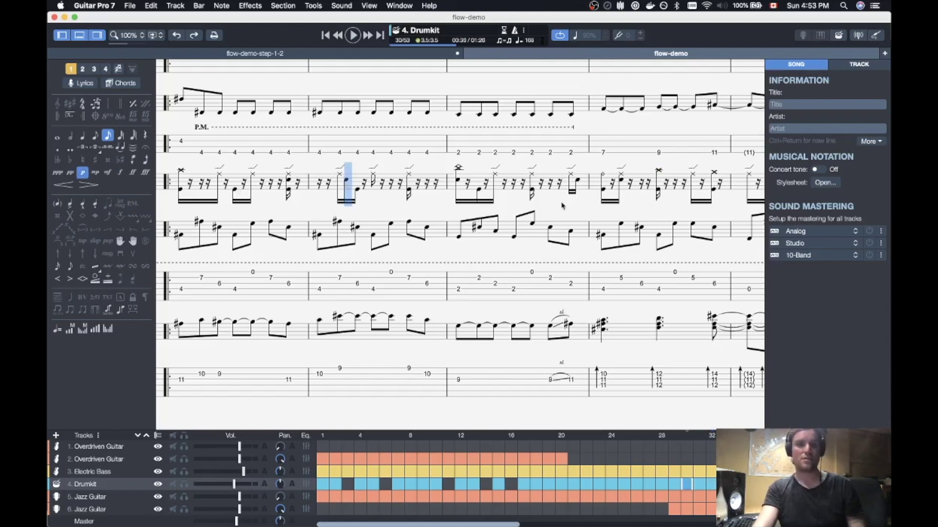
left_click(580, 184)
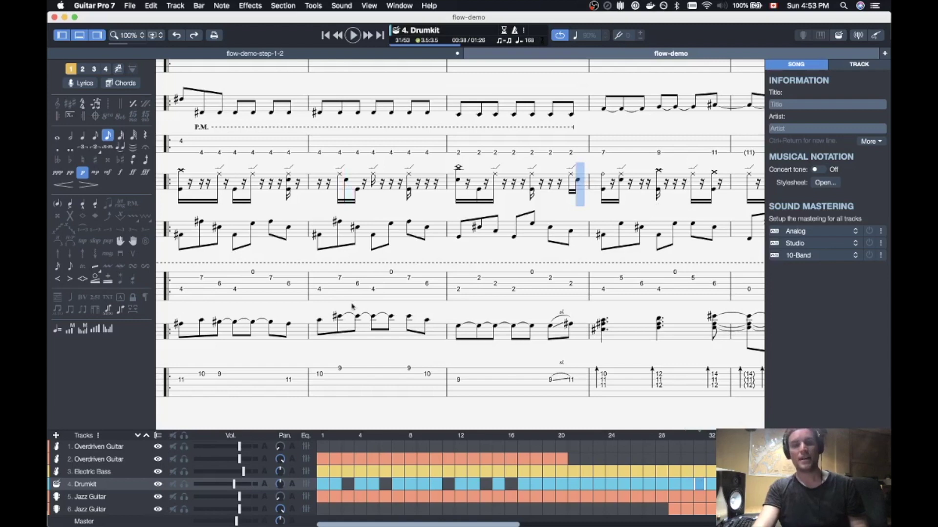
Step: Highlight the second Jazz Guitar's melody from bar 29 into bar 32, and play the arrangement from bar 41
left_click_drag(183, 337, 623, 344)
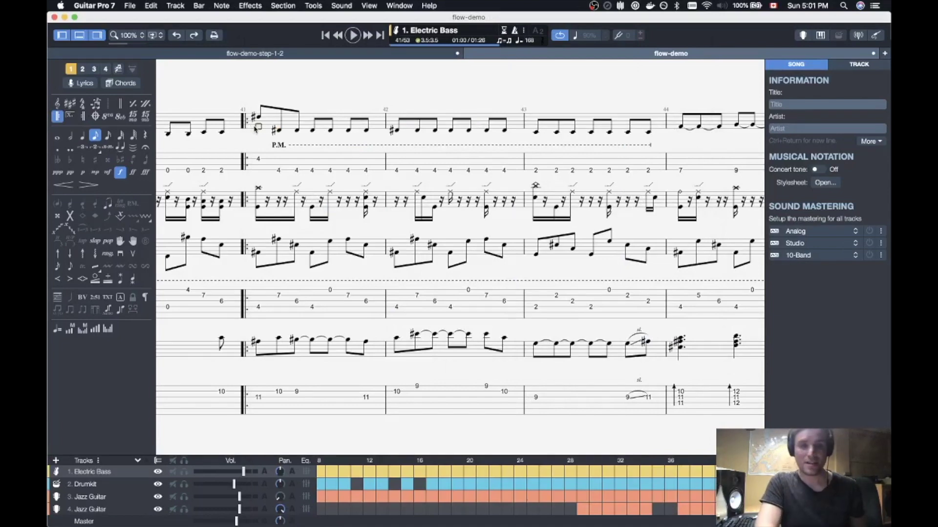
key("space")
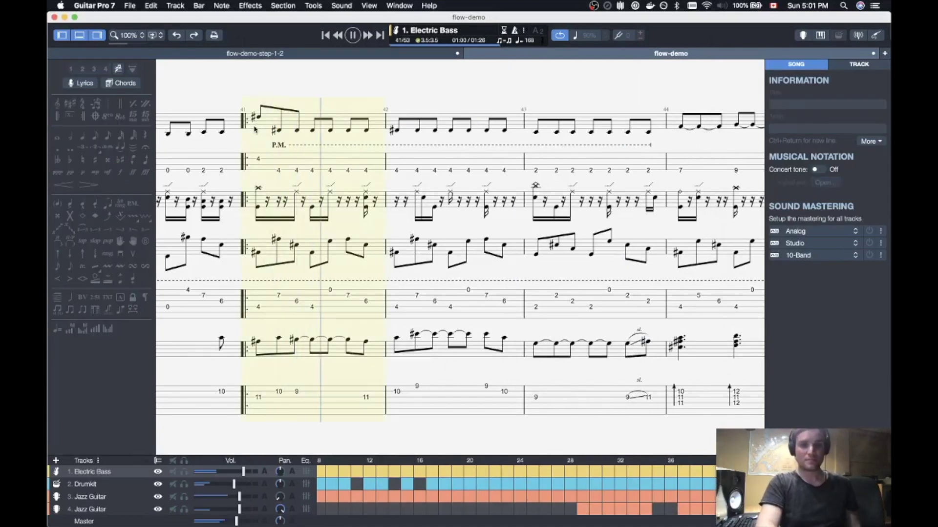